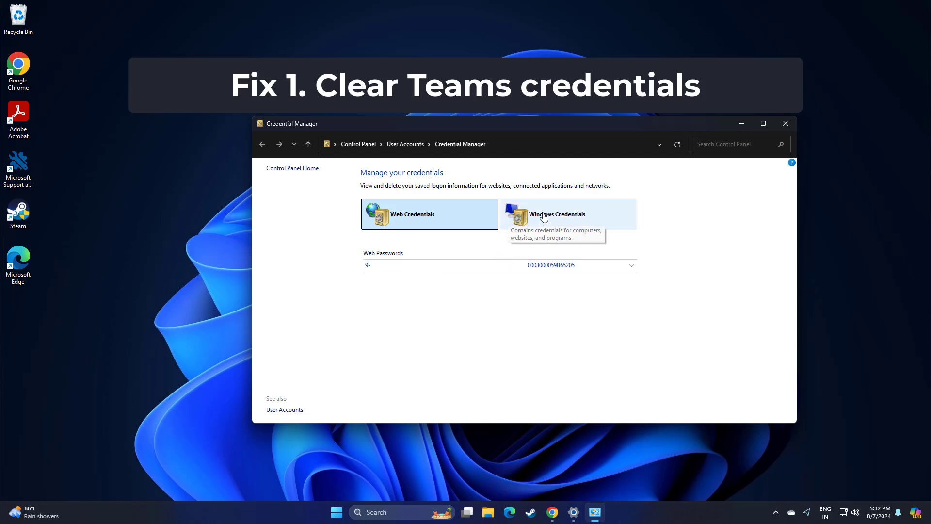
- View the details of the first Roblox generic credential under Windows Credentials and close Credential Manager
{"action": "left_click", "coordinate": [545, 217]}
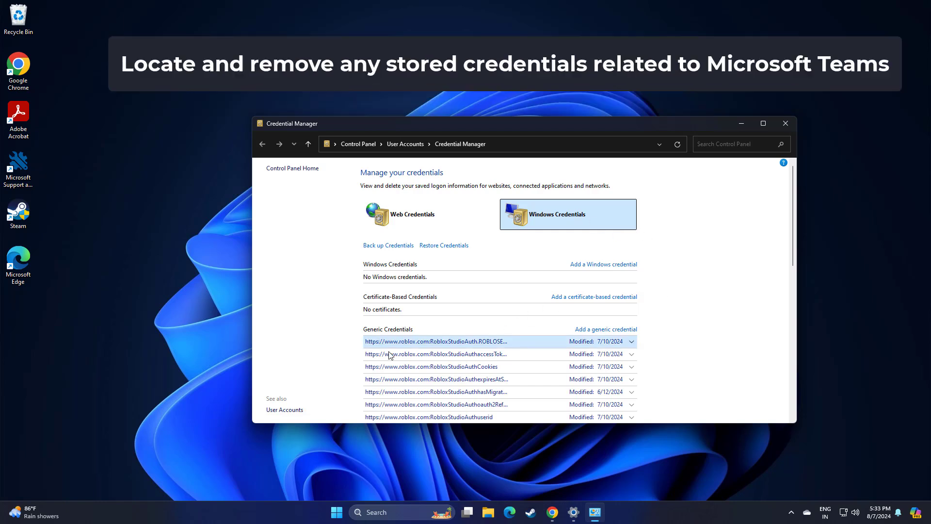
{"action": "left_click", "coordinate": [631, 342]}
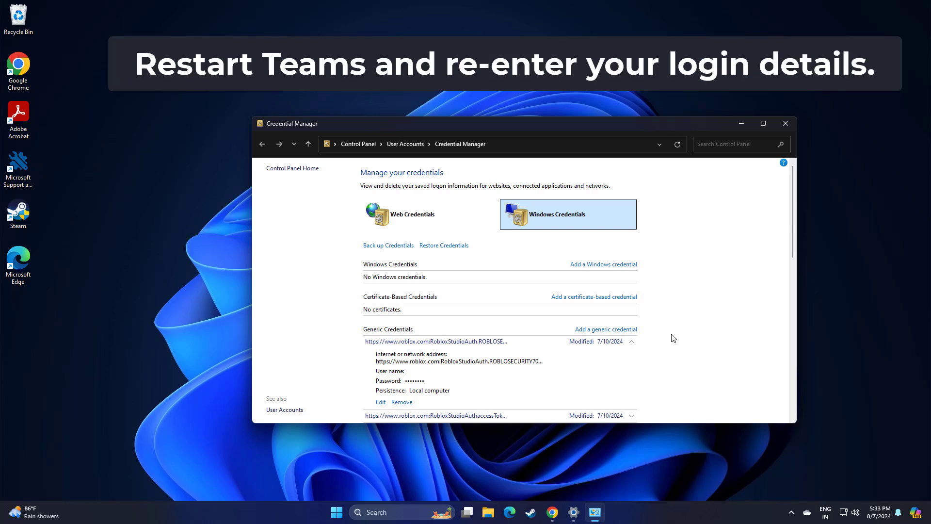
{"action": "left_click", "coordinate": [785, 123]}
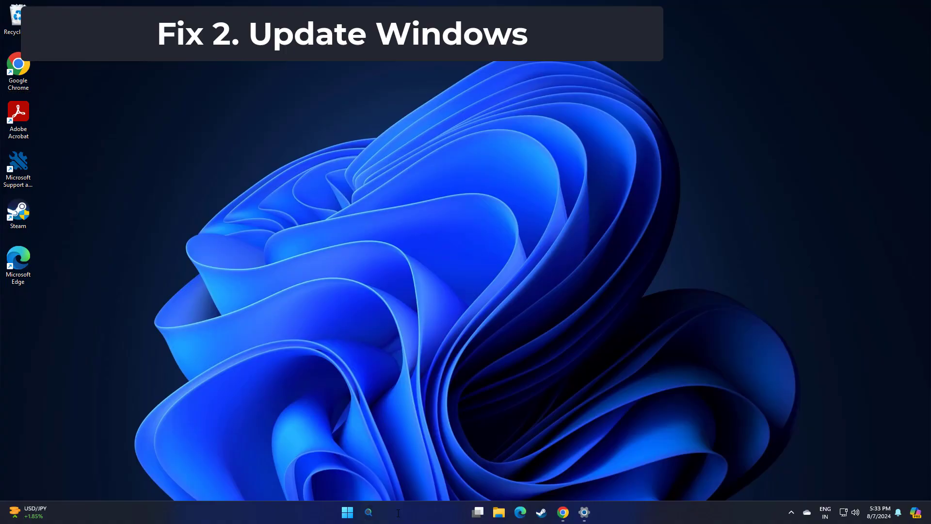
- Search Windows for "update" and open the Check for updates system settings
{"action": "left_click", "coordinate": [378, 512]}
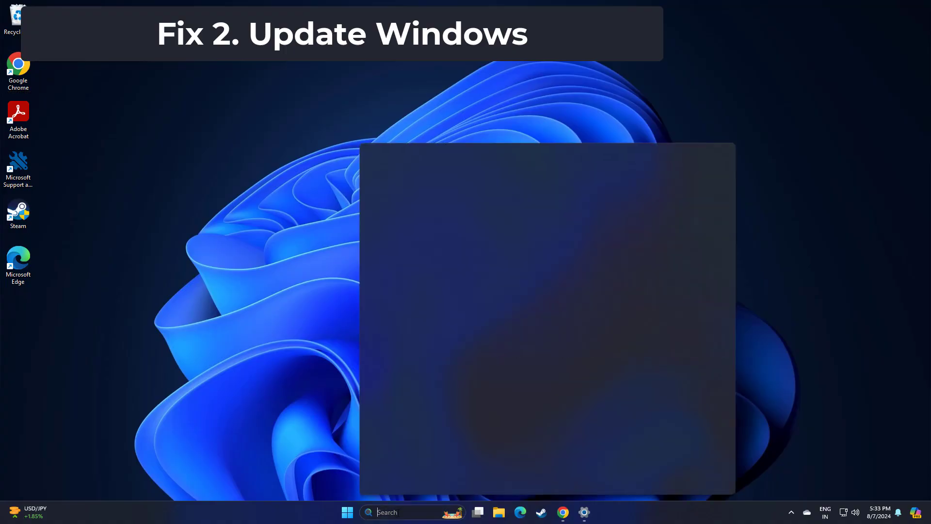
{"action": "type", "text": "update"}
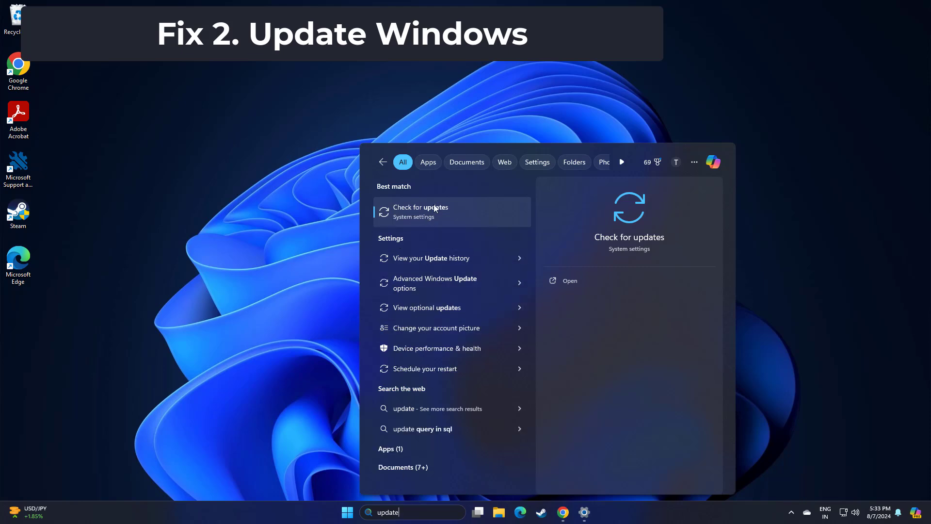
{"action": "left_click", "coordinate": [435, 208]}
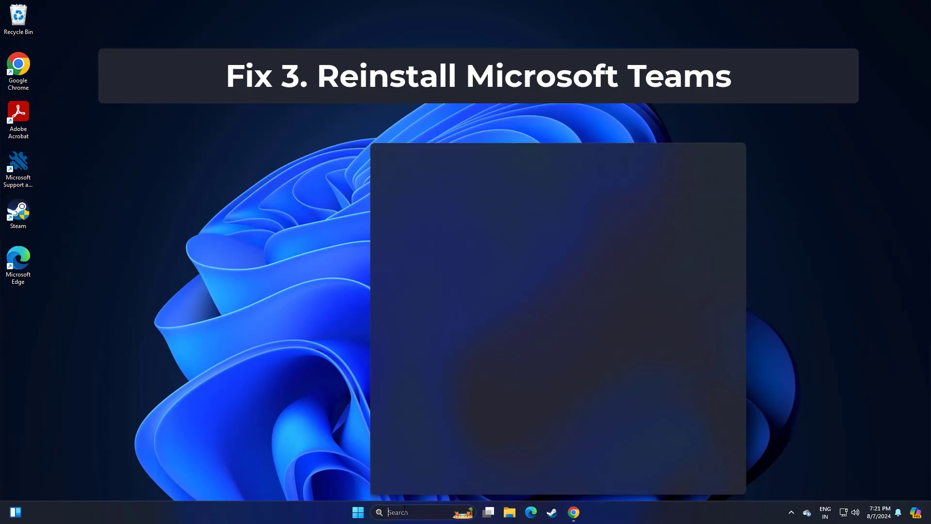
- Find Microsoft Teams (personal) with a Windows search for "teams" and uninstall it
{"action": "type", "text": "teams"}
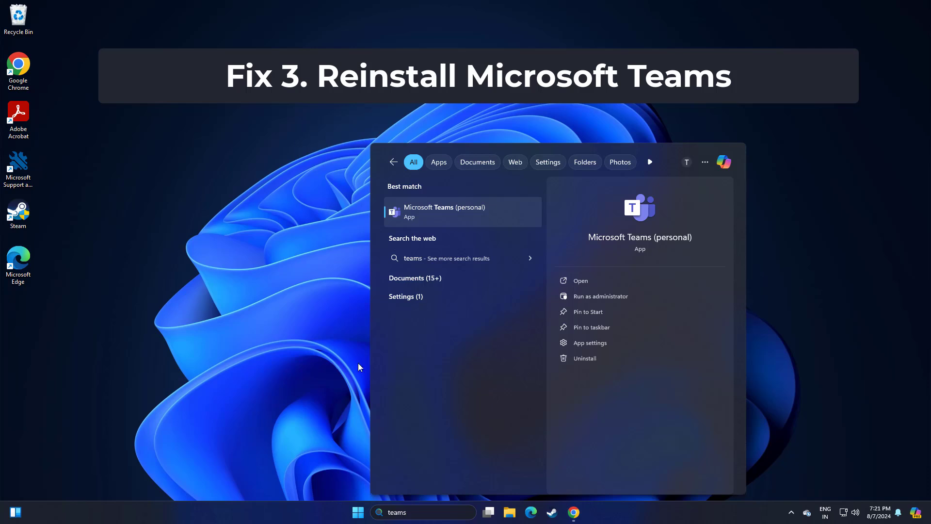
{"action": "right_click", "coordinate": [445, 210]}
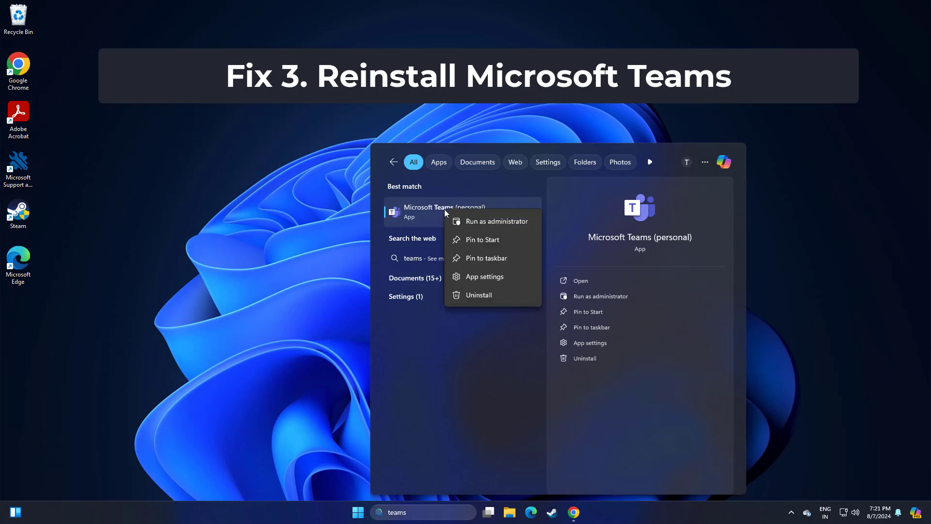
{"action": "left_click", "coordinate": [475, 294]}
{"action": "left_click", "coordinate": [508, 330]}
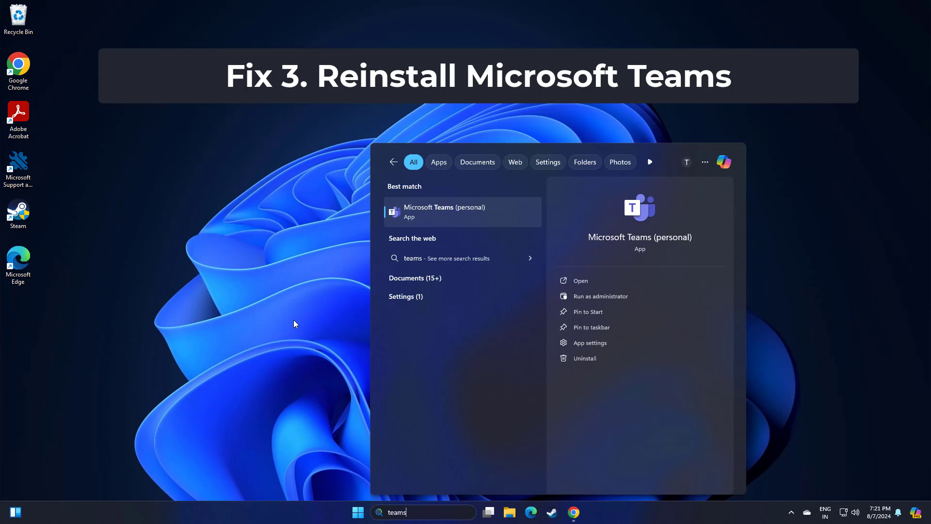
{"action": "left_click", "coordinate": [320, 322]}
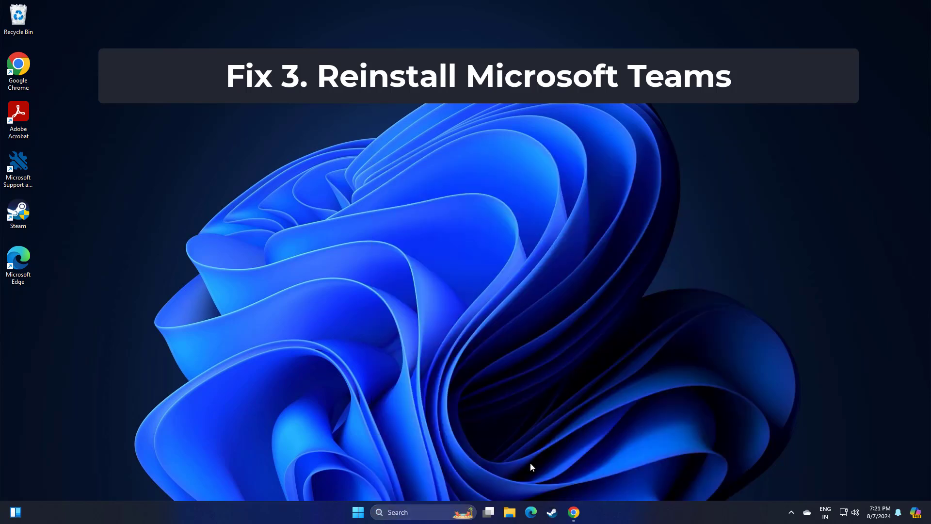
- Switch to File Explorer and open the Program Files folder on Local Disk (C:)
{"action": "left_click", "coordinate": [510, 513]}
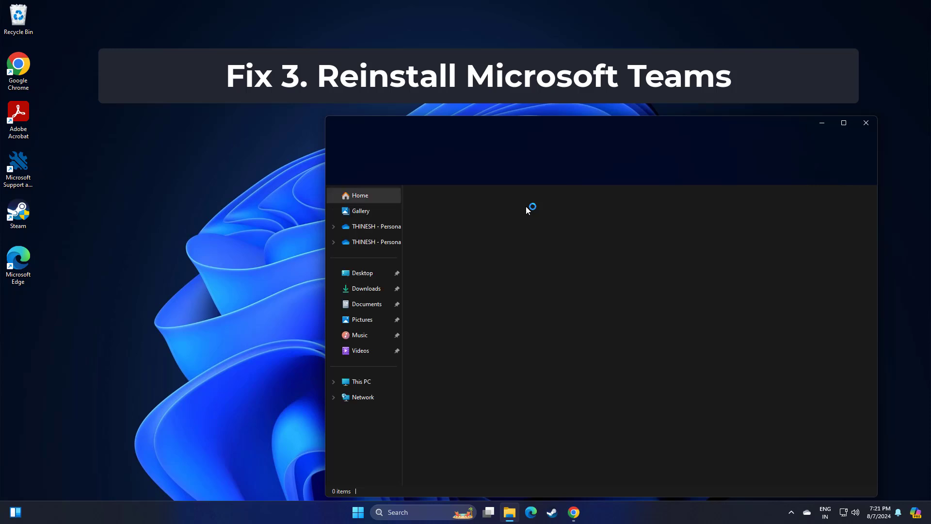
{"action": "left_click_drag", "start_coordinate": [559, 125], "coordinate": [478, 66]}
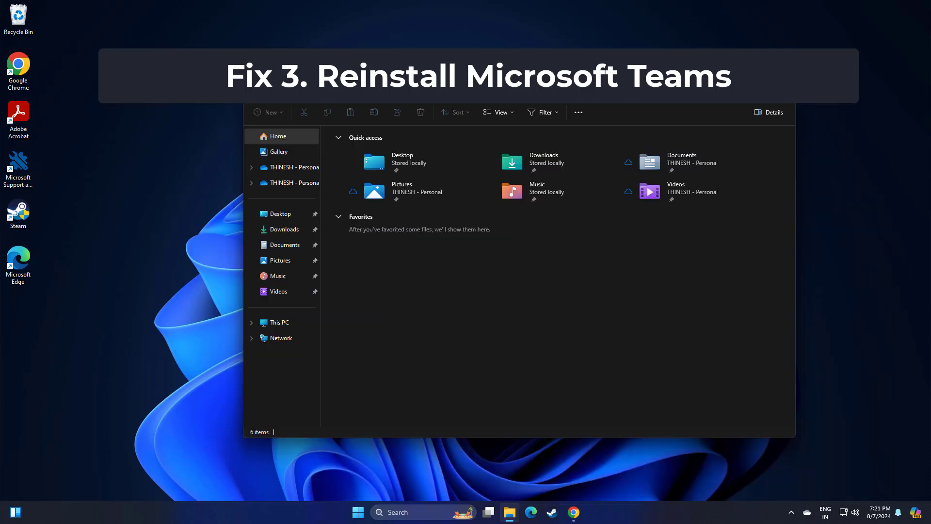
{"action": "left_click", "coordinate": [284, 327]}
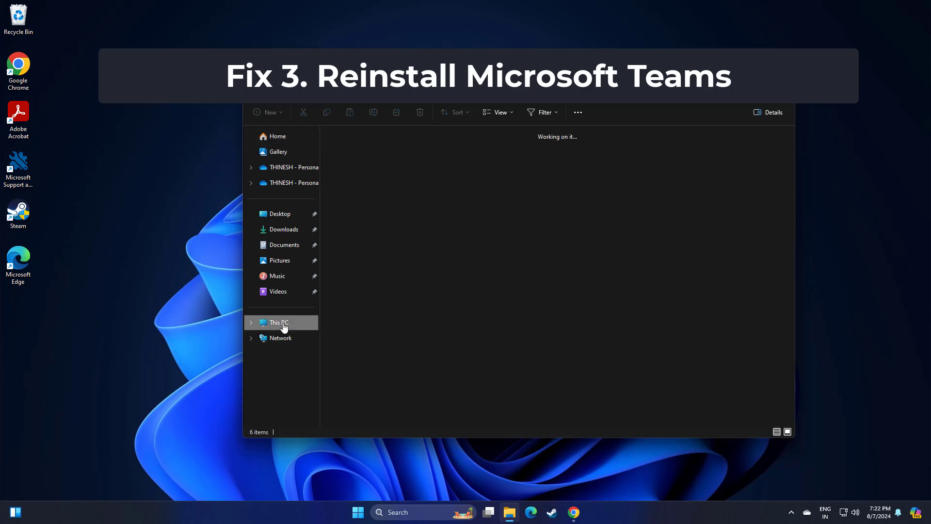
{"action": "double_click", "coordinate": [374, 147]}
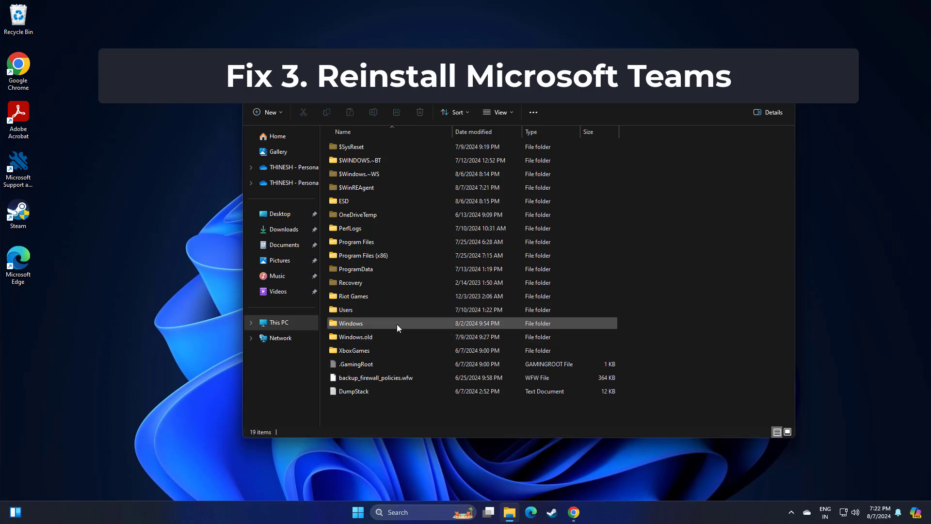
{"action": "left_click", "coordinate": [391, 243]}
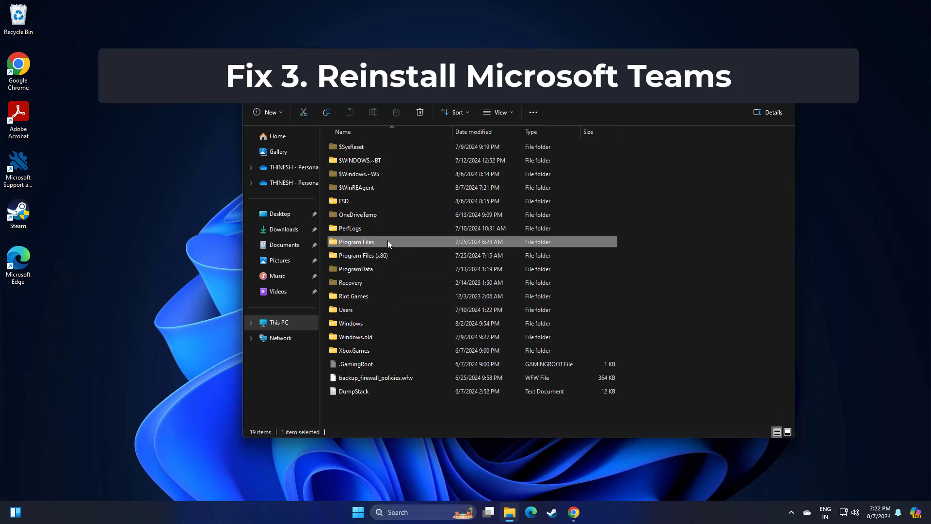
{"action": "double_click", "coordinate": [388, 241]}
{"action": "scroll", "coordinate": [402, 271], "scroll_direction": "down", "scroll_amount": 1}
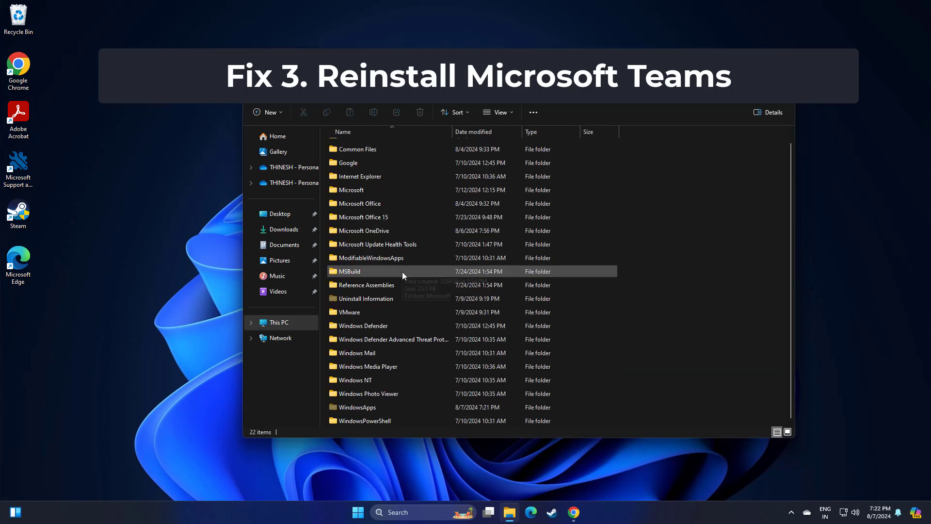
- Set the folder view options to show hidden files, folders, and drives, and apply the change
{"action": "left_click", "coordinate": [534, 112]}
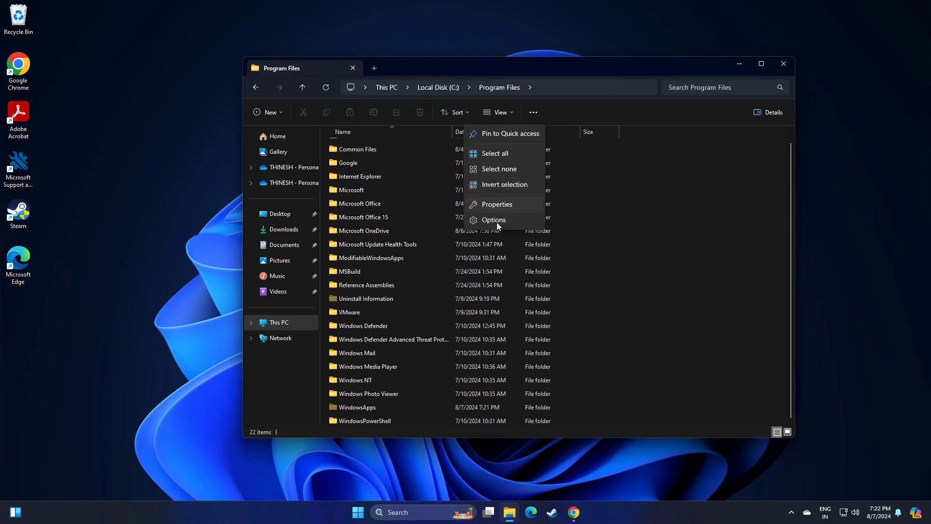
{"action": "left_click", "coordinate": [495, 219]}
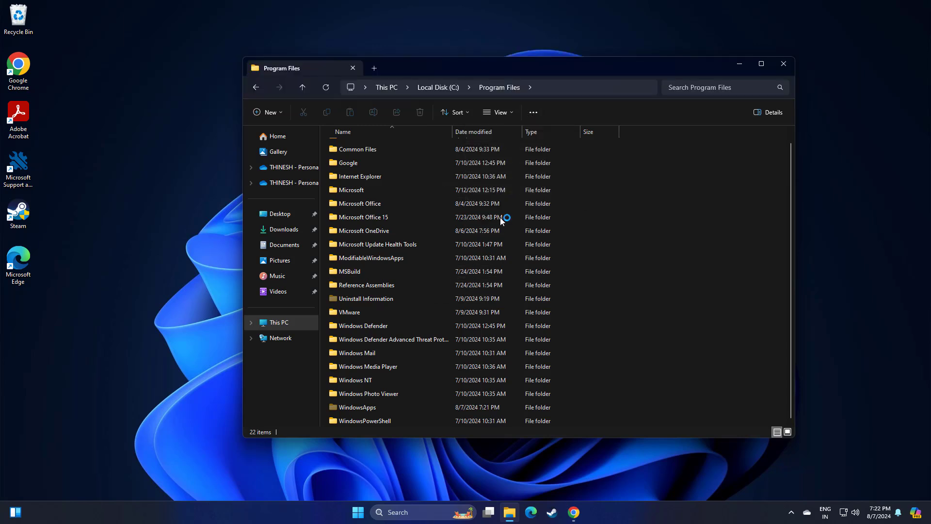
{"action": "left_click", "coordinate": [290, 158]}
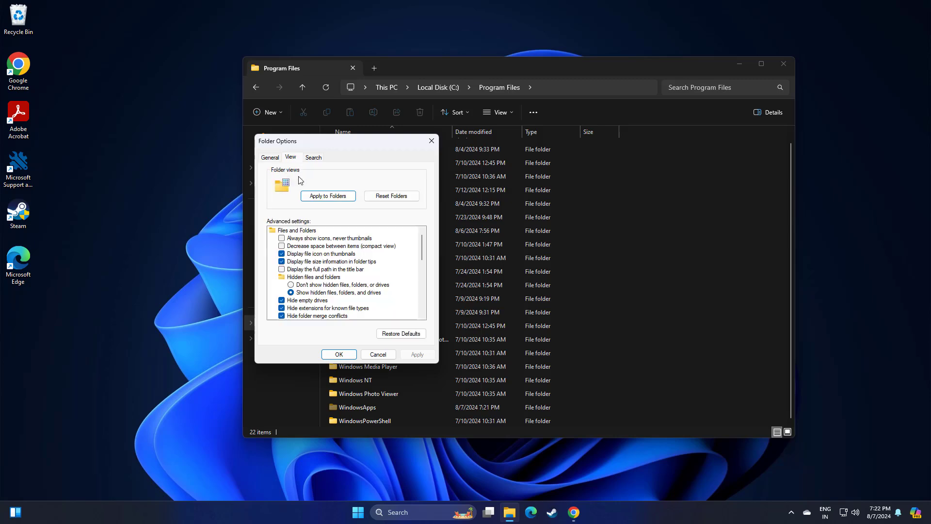
{"action": "left_click", "coordinate": [310, 285]}
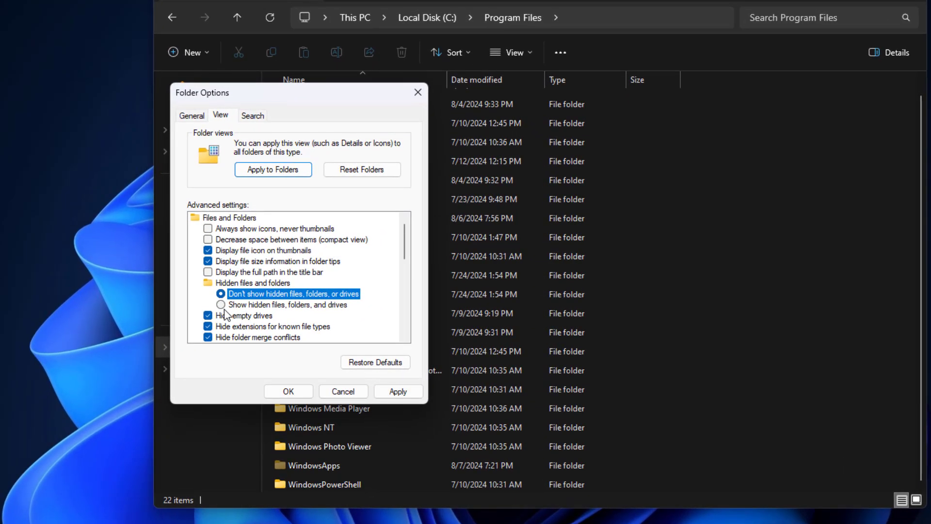
{"action": "left_click", "coordinate": [221, 304]}
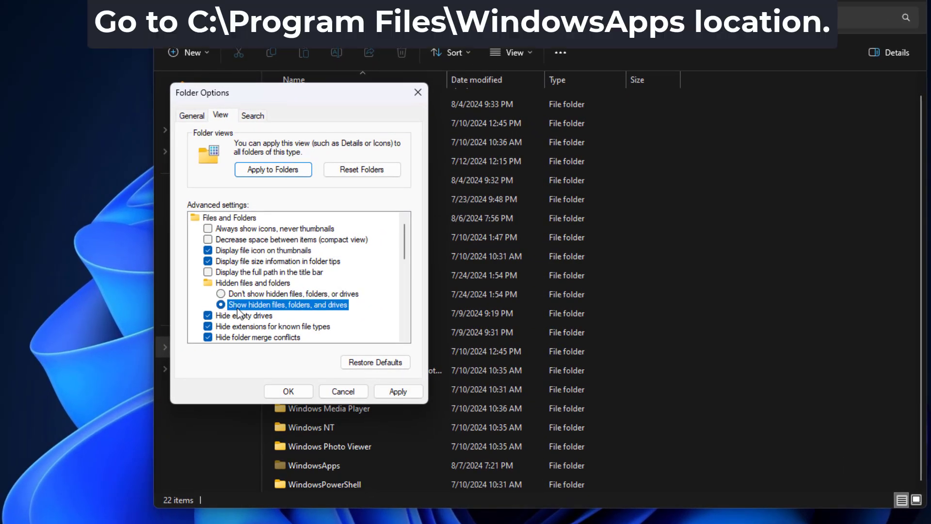
{"action": "left_click", "coordinate": [399, 391]}
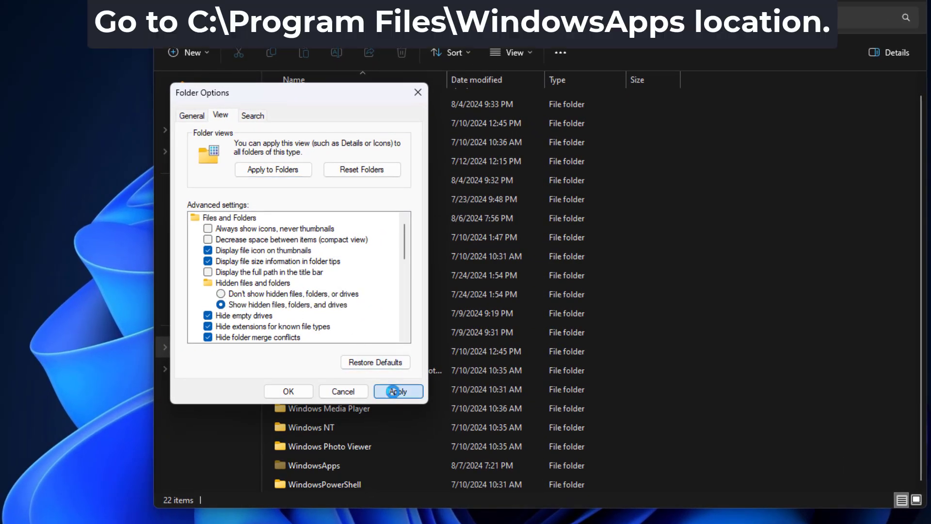
{"action": "left_click", "coordinate": [288, 391]}
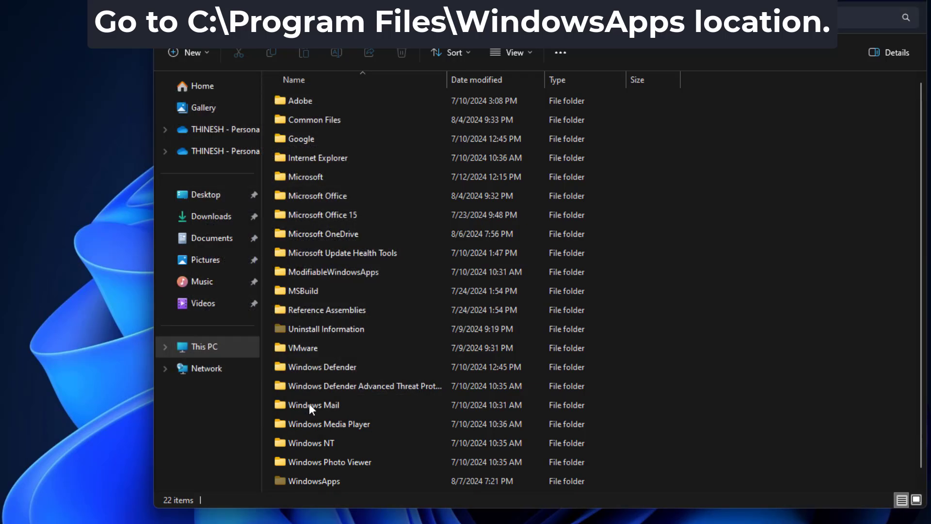
- Delete the MicrosoftTeams_24193.1904.3031.6050 folder from the WindowsApps folder in Program Files
{"action": "left_click", "coordinate": [328, 482]}
{"action": "double_click", "coordinate": [327, 482]}
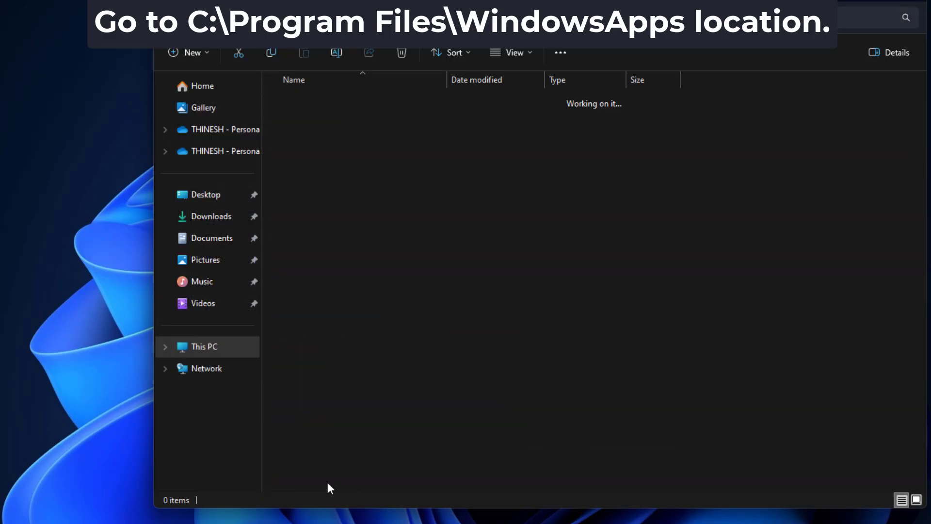
{"action": "scroll", "coordinate": [589, 266], "scroll_direction": "down", "scroll_amount": 20}
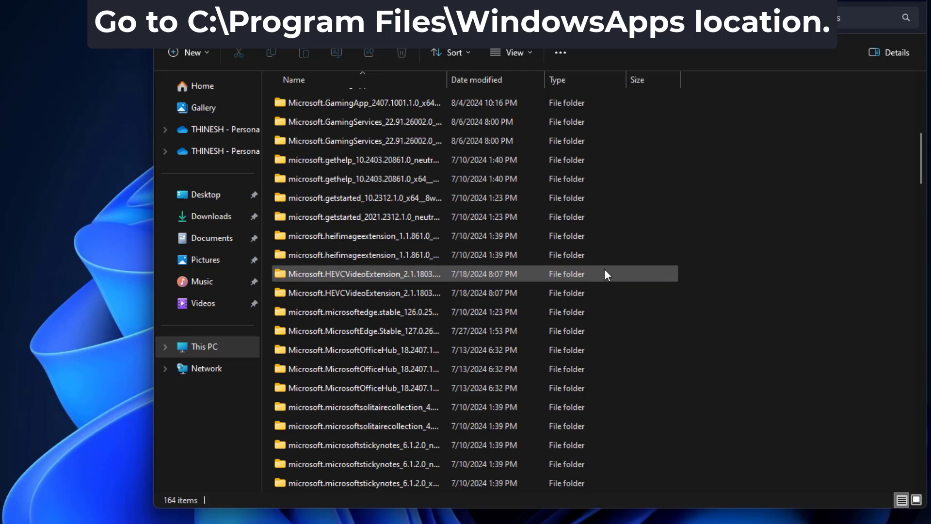
{"action": "scroll", "coordinate": [591, 290], "scroll_direction": "down", "scroll_amount": 15}
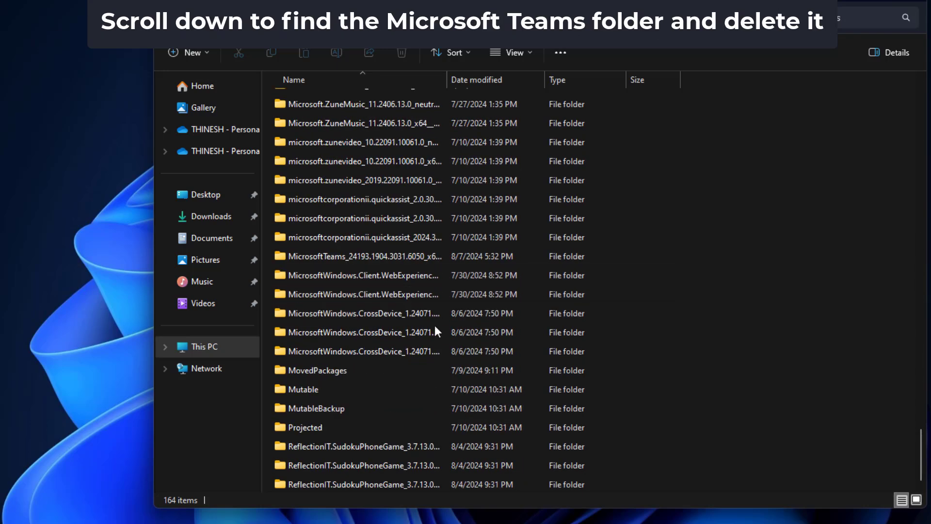
{"action": "scroll", "coordinate": [388, 328], "scroll_direction": "up", "scroll_amount": 1}
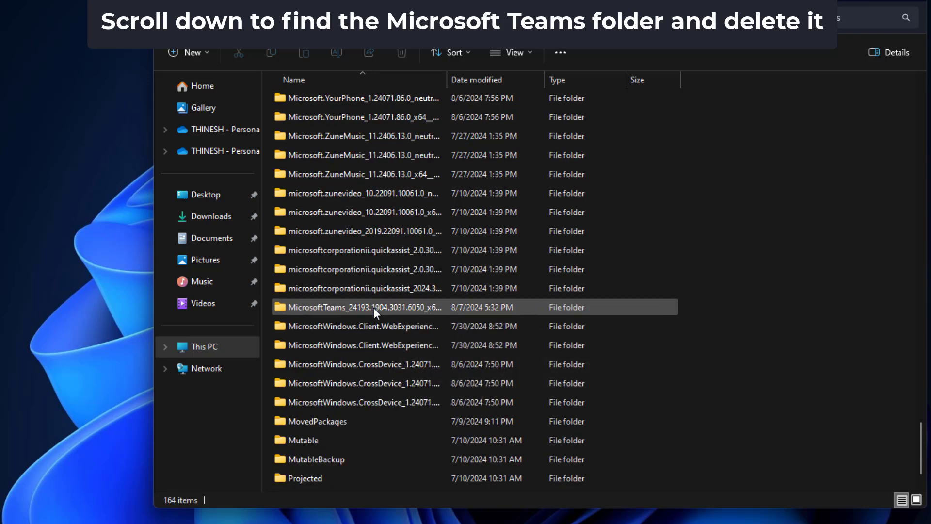
{"action": "left_click", "coordinate": [374, 308]}
{"action": "right_click", "coordinate": [372, 307]}
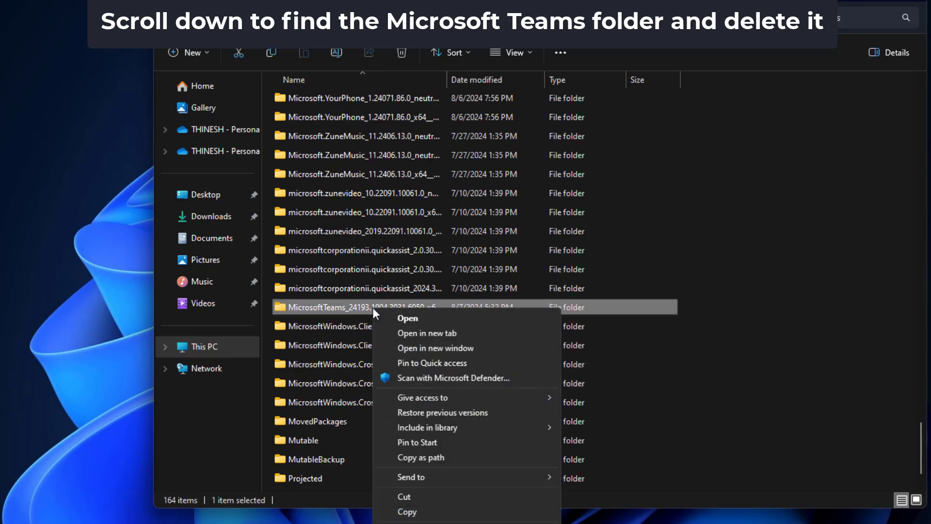
{"action": "left_click", "coordinate": [407, 523]}
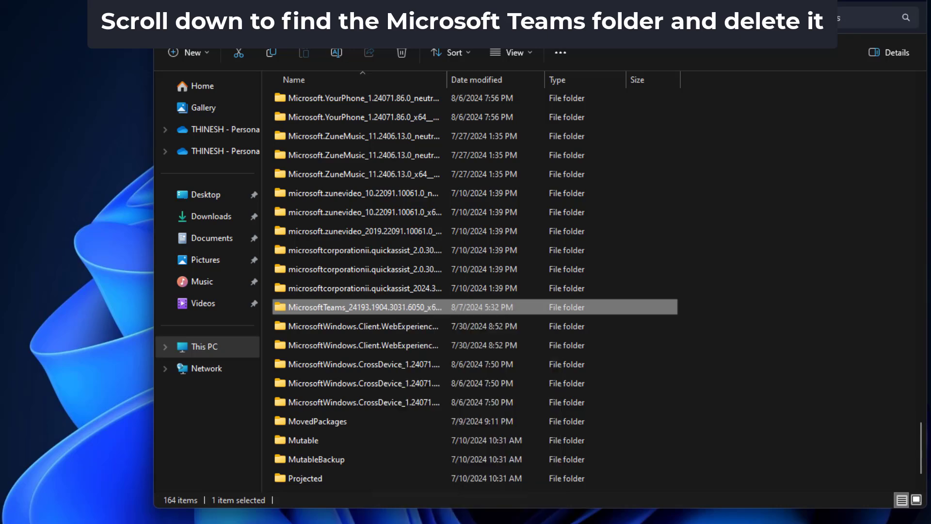
{"action": "key", "text": "Delete"}
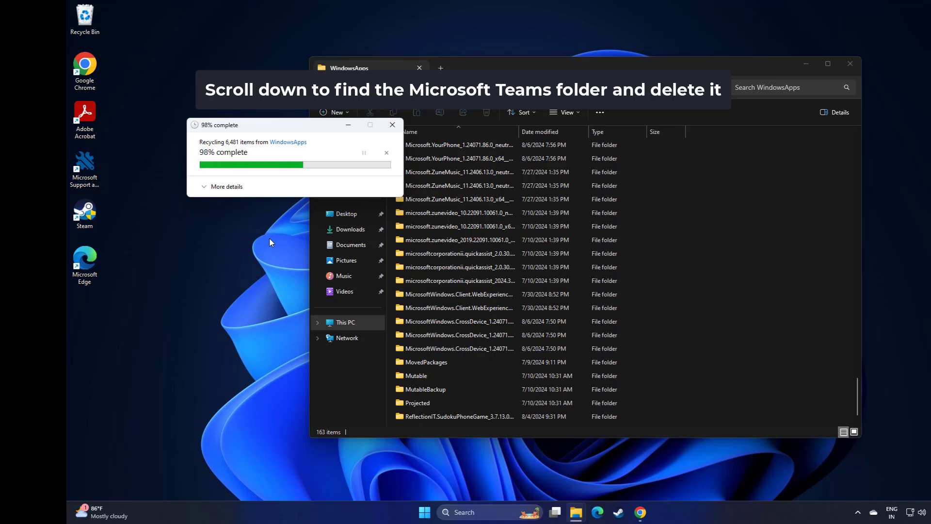
- Empty the Recycle Bin, confirming the permanent deletion of its items
{"action": "right_click", "coordinate": [87, 29]}
{"action": "left_click", "coordinate": [107, 59]}
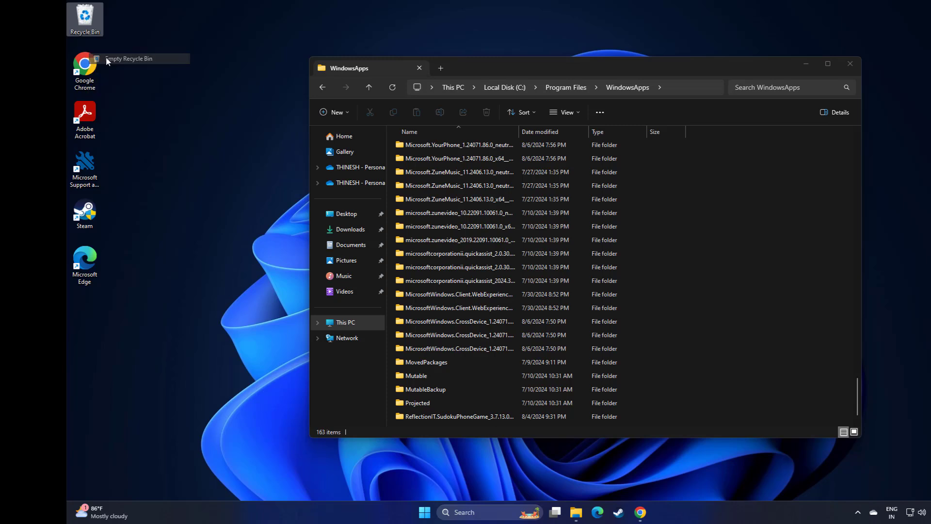
{"action": "left_click", "coordinate": [568, 263]}
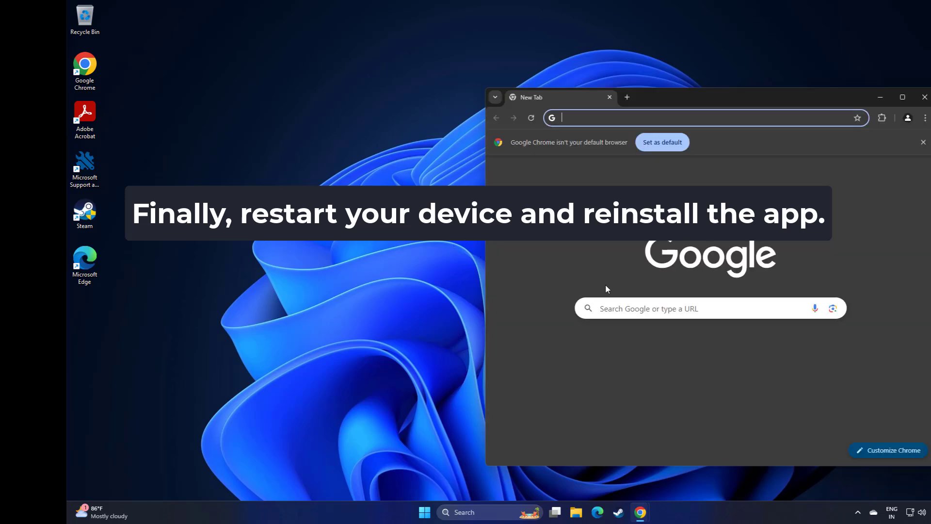
- Search Google in Chrome for "teams microsoft download"
{"action": "left_click", "coordinate": [618, 303]}
{"action": "type", "text": "t"}
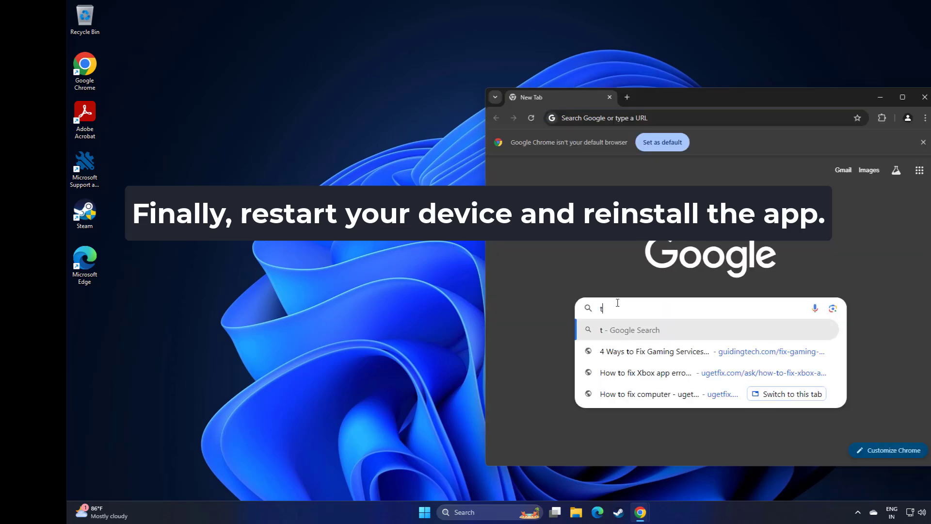
{"action": "type", "text": "eams"}
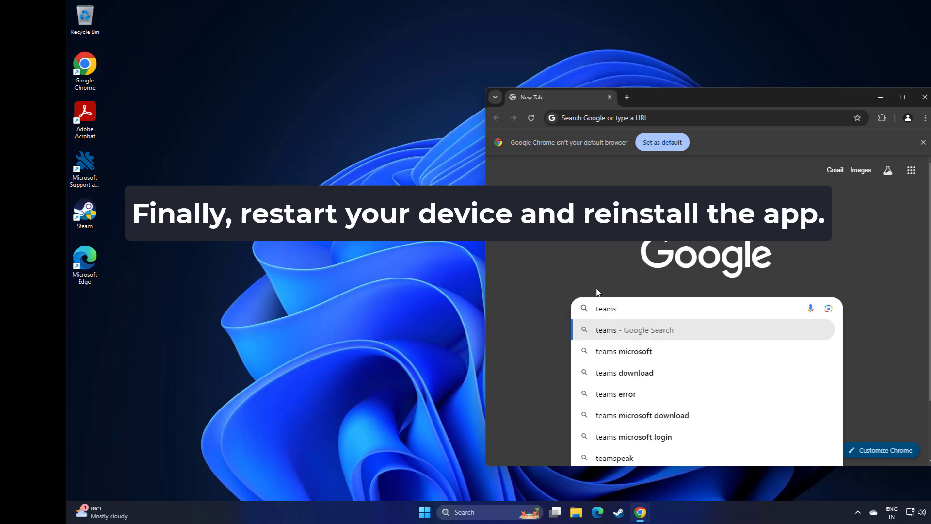
{"action": "left_click", "coordinate": [681, 416]}
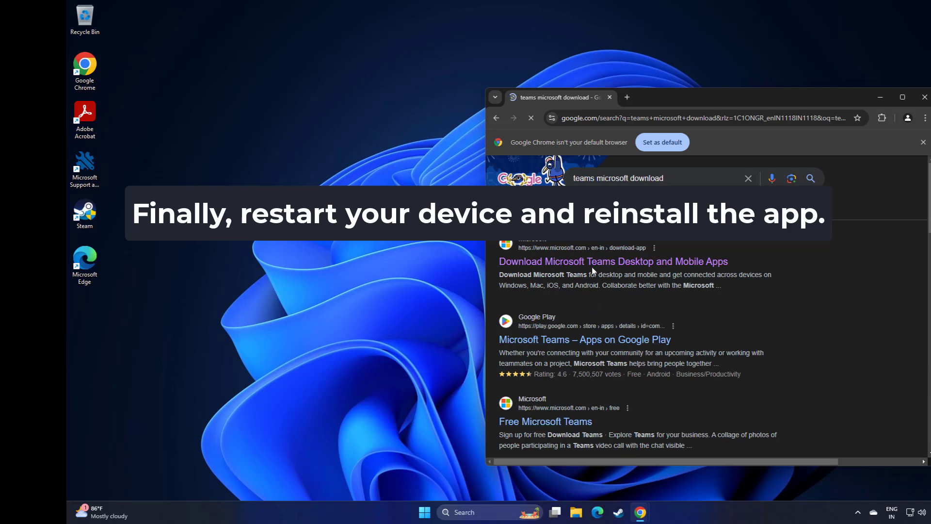
- Download the Teams for home installer from Microsoft's Download Microsoft Teams Desktop and Mobile Apps page
{"action": "left_click", "coordinate": [601, 267]}
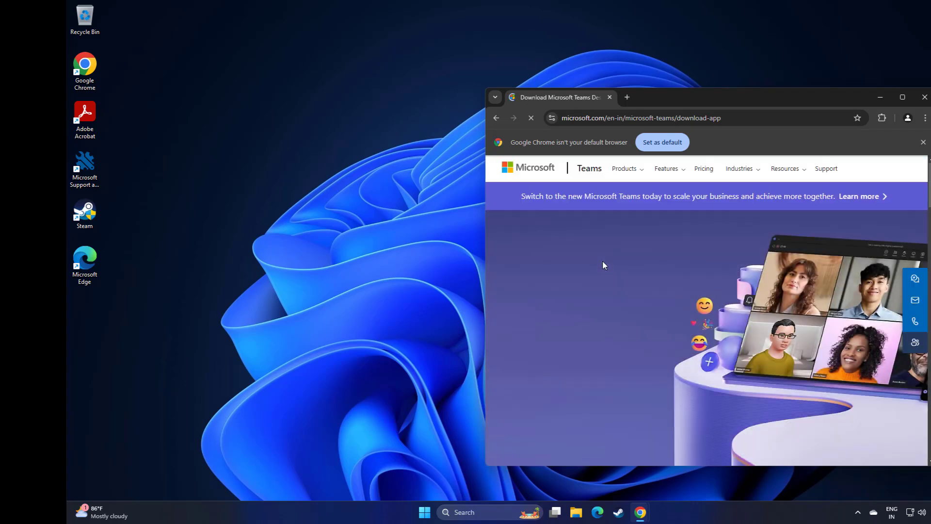
{"action": "scroll", "coordinate": [603, 264], "scroll_direction": "down", "scroll_amount": 4}
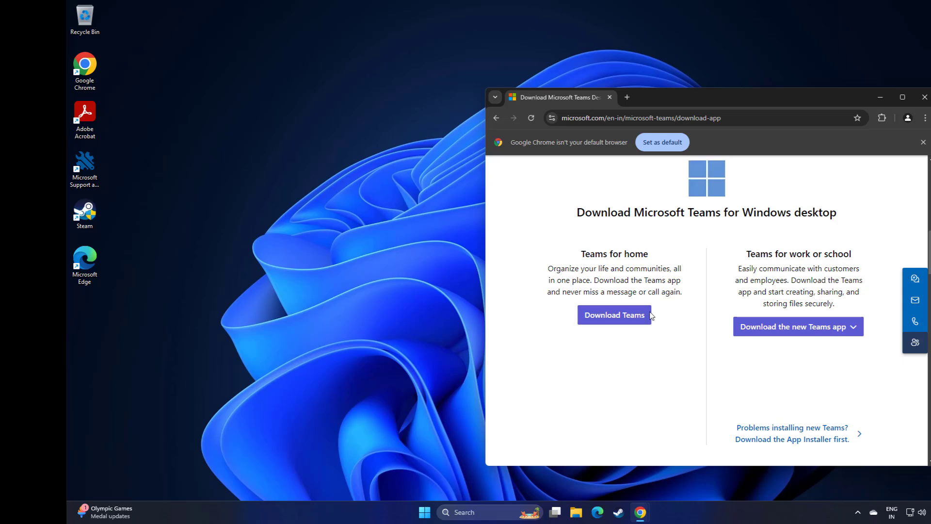
{"action": "left_click", "coordinate": [617, 315]}
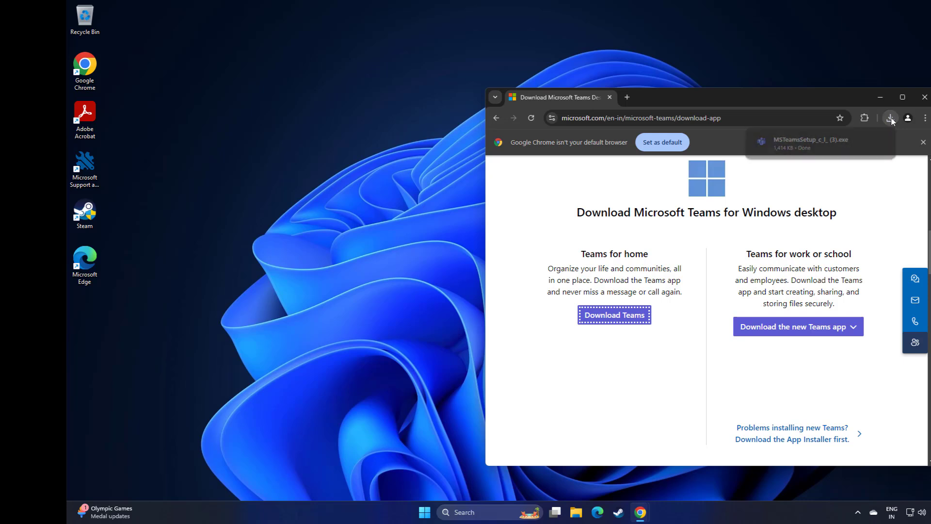
- Run the downloaded MSTeamsSetup_c_l_ (3).exe installer and minimize the browser window
{"action": "left_click", "coordinate": [891, 119]}
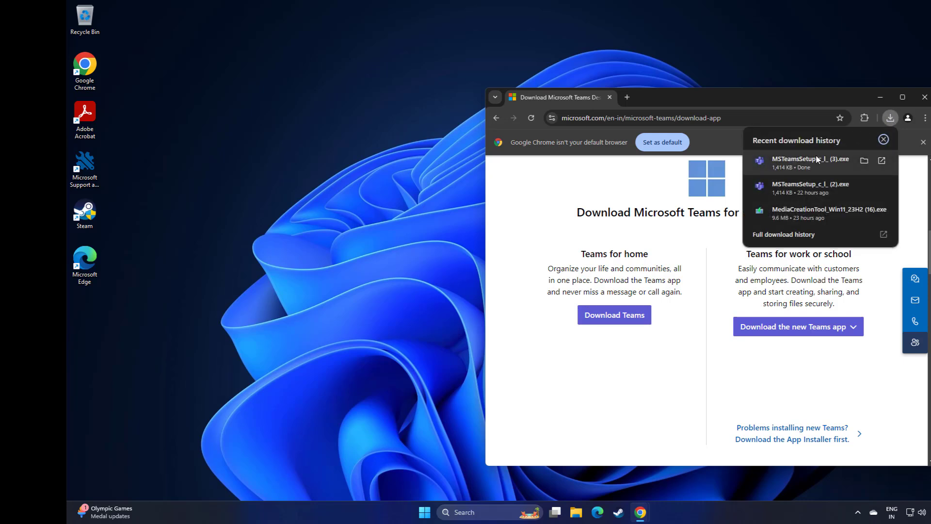
{"action": "left_click", "coordinate": [818, 159]}
{"action": "left_click", "coordinate": [881, 97]}
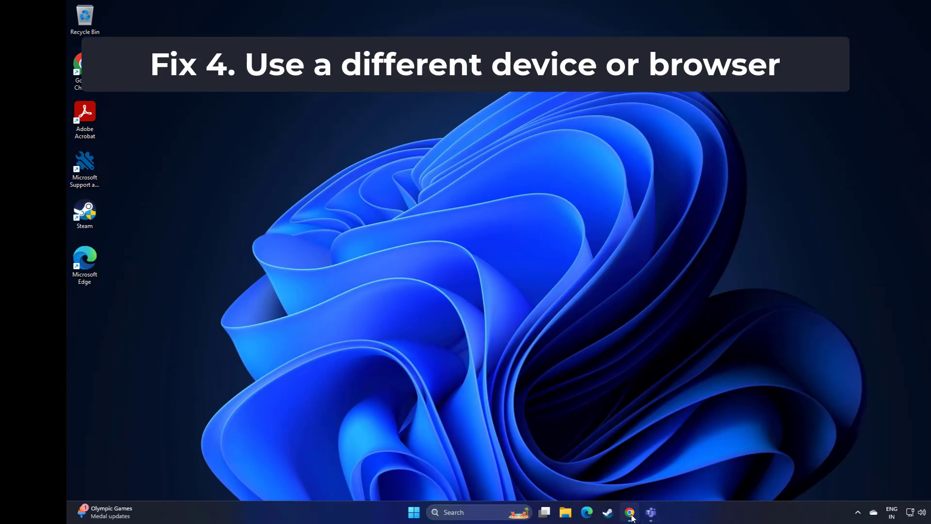
- Start Sign up now on the microsoft.com/en-us/microsoft-teams/log-in page in Chrome and sign in to Teams with the Microsoft account
{"action": "left_click", "coordinate": [630, 512]}
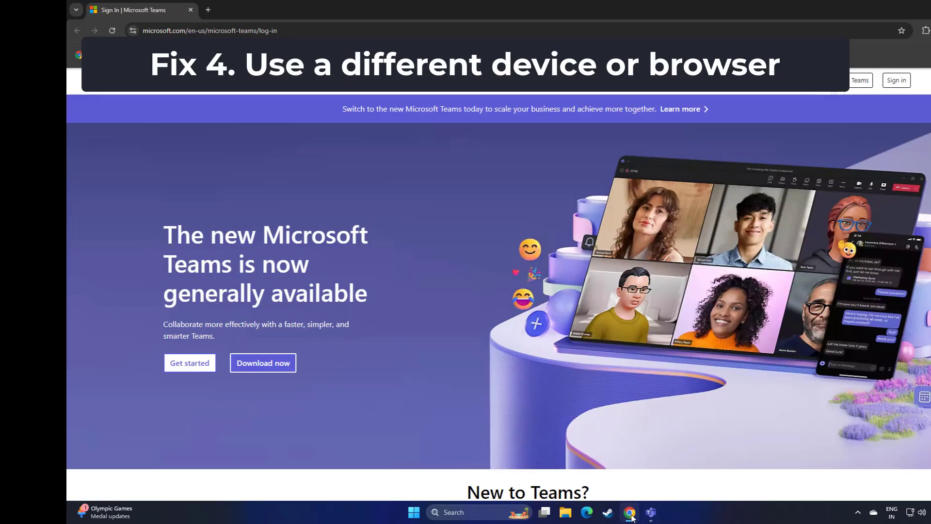
{"action": "scroll", "coordinate": [515, 269], "scroll_direction": "down", "scroll_amount": 3}
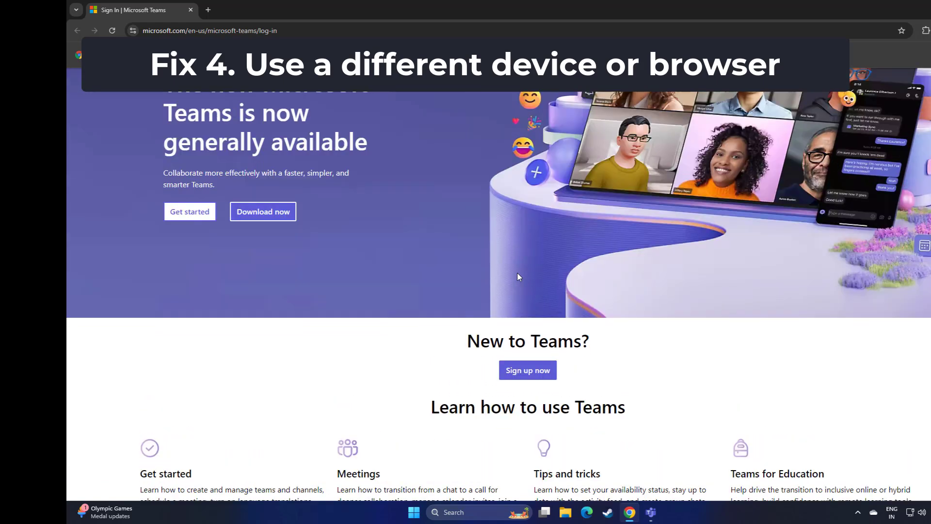
{"action": "scroll", "coordinate": [517, 272], "scroll_direction": "up", "scroll_amount": 3}
{"action": "left_click", "coordinate": [418, 30]}
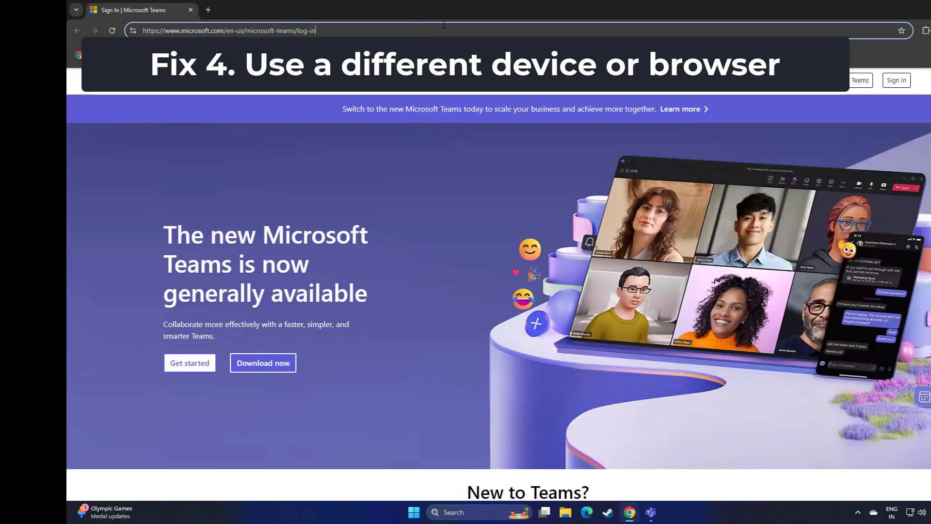
{"action": "left_click_drag", "start_coordinate": [140, 24], "coordinate": [334, 28]}
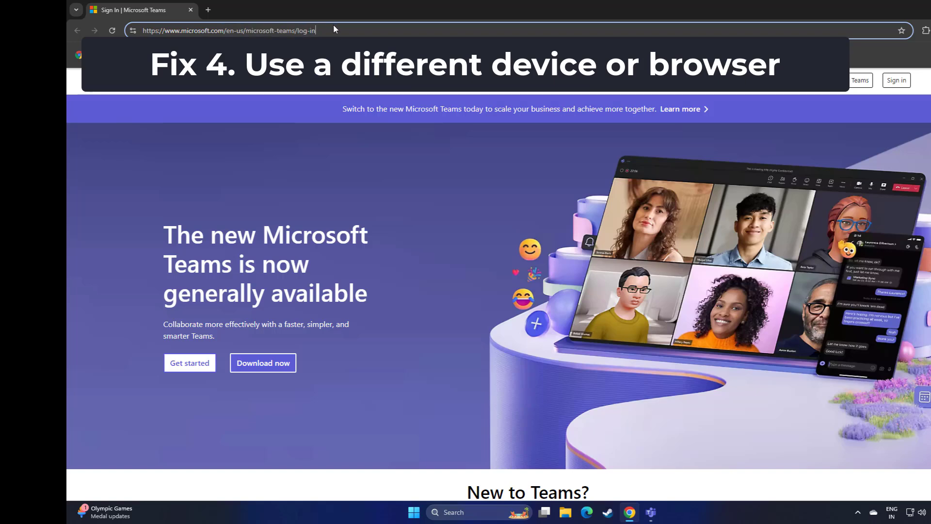
{"action": "scroll", "coordinate": [555, 303], "scroll_direction": "down", "scroll_amount": 4}
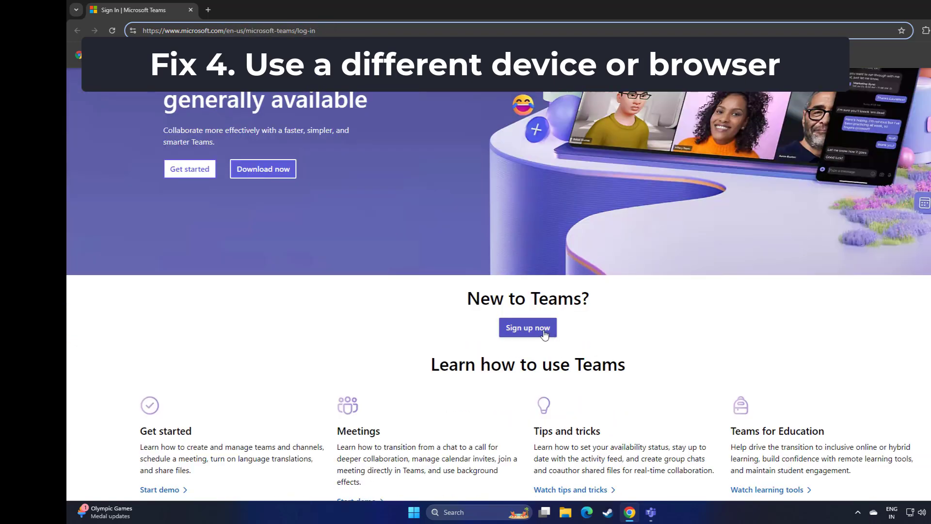
{"action": "left_click", "coordinate": [546, 328]}
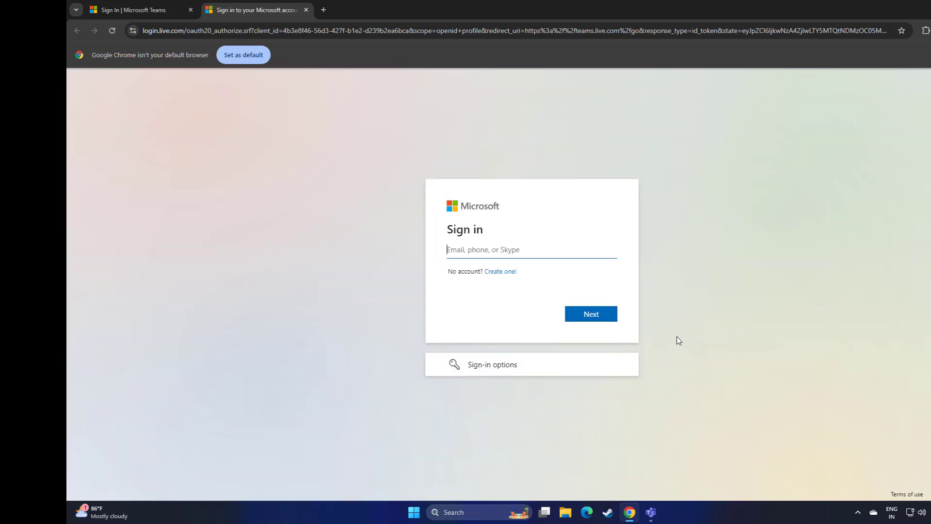
{"action": "left_click", "coordinate": [597, 332]}
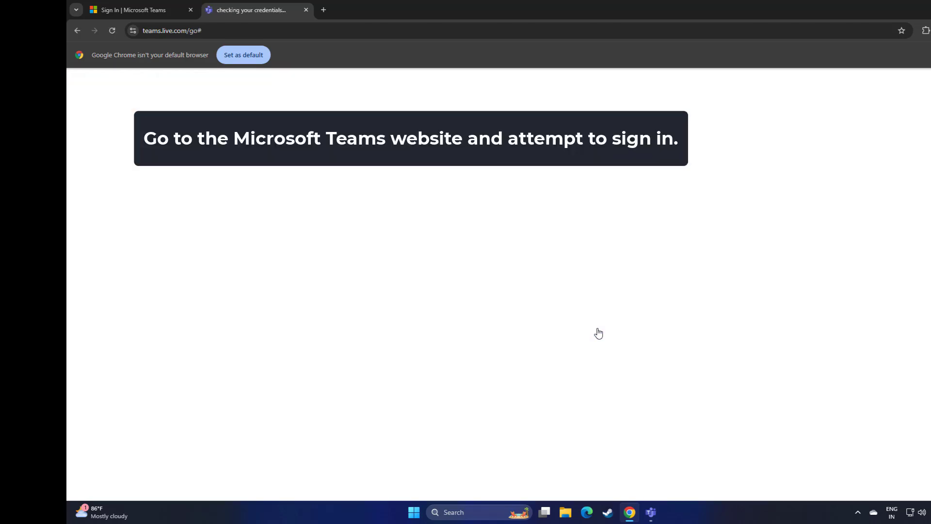